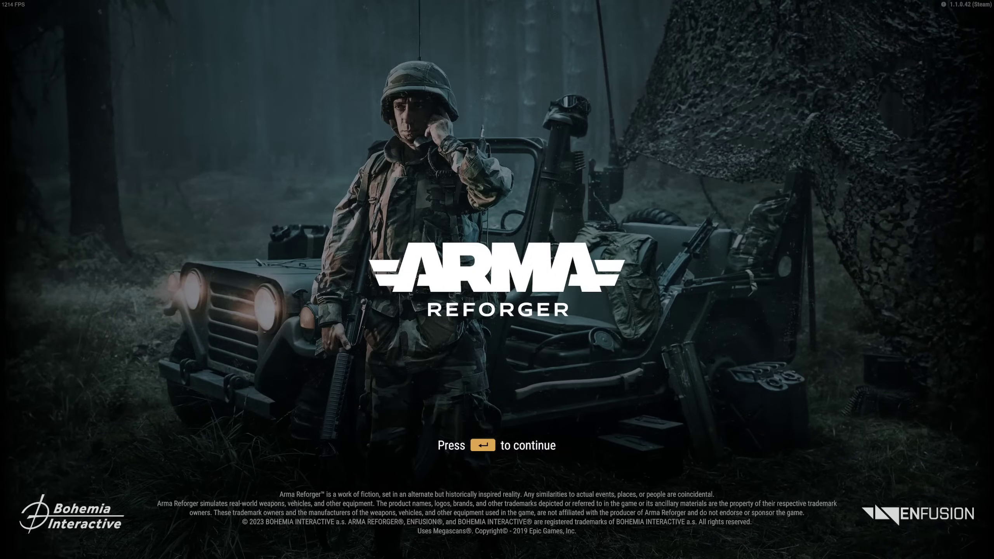
- Continue past the Arma Reforger title screen to the main menu
{"action": "key", "text": "Return"}
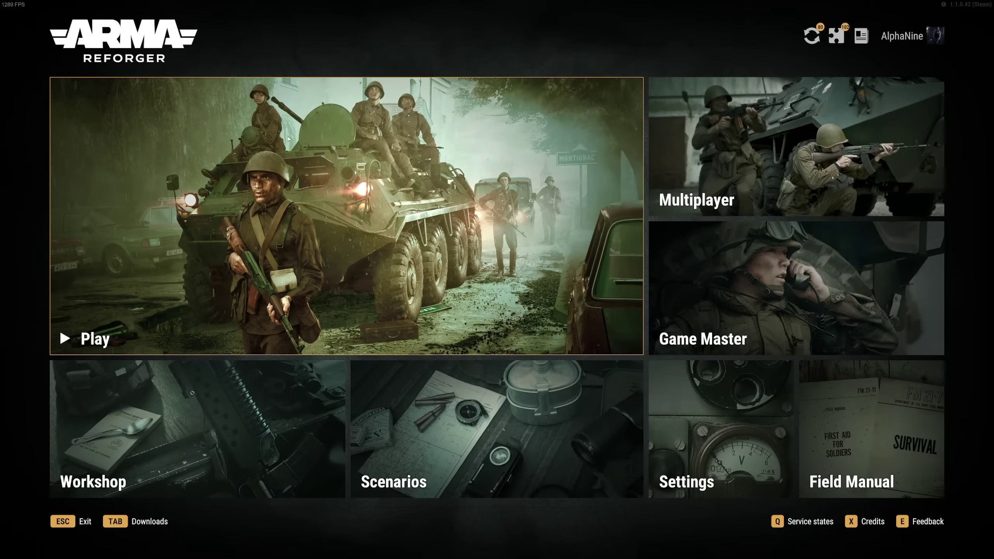
- Open the multiplayer server browser and dismiss the mod download prompt without downloading
{"action": "left_click", "coordinate": [726, 166]}
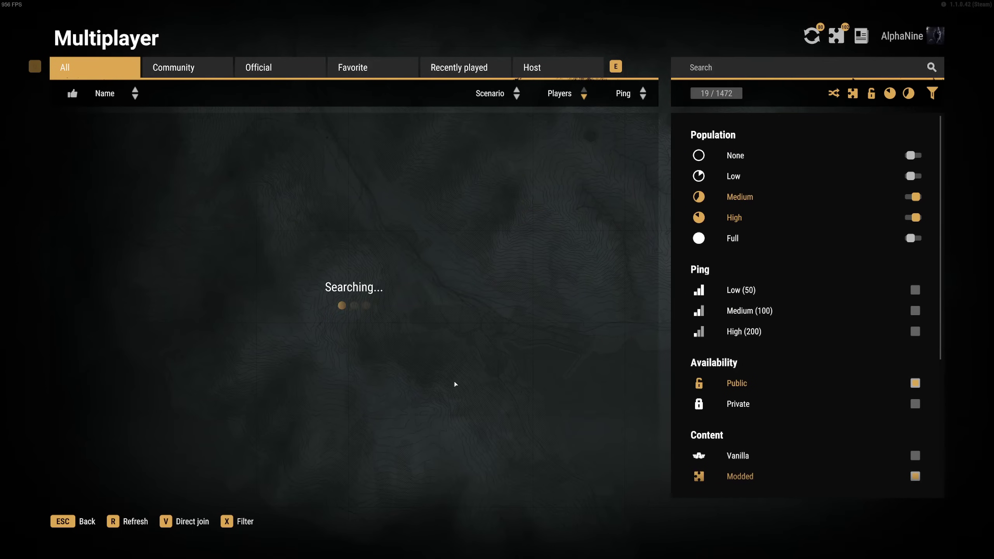
{"action": "left_click", "coordinate": [812, 40]}
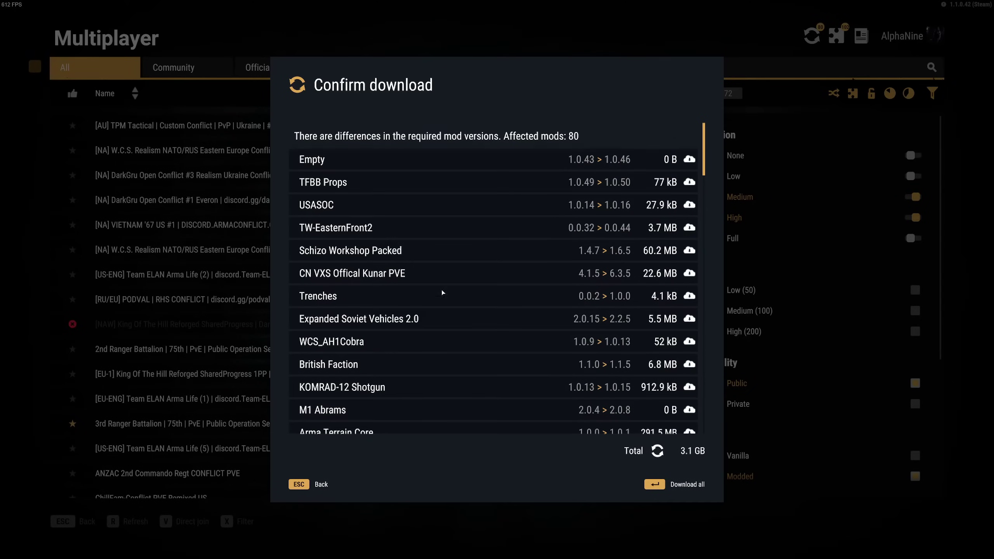
{"action": "left_click", "coordinate": [303, 486]}
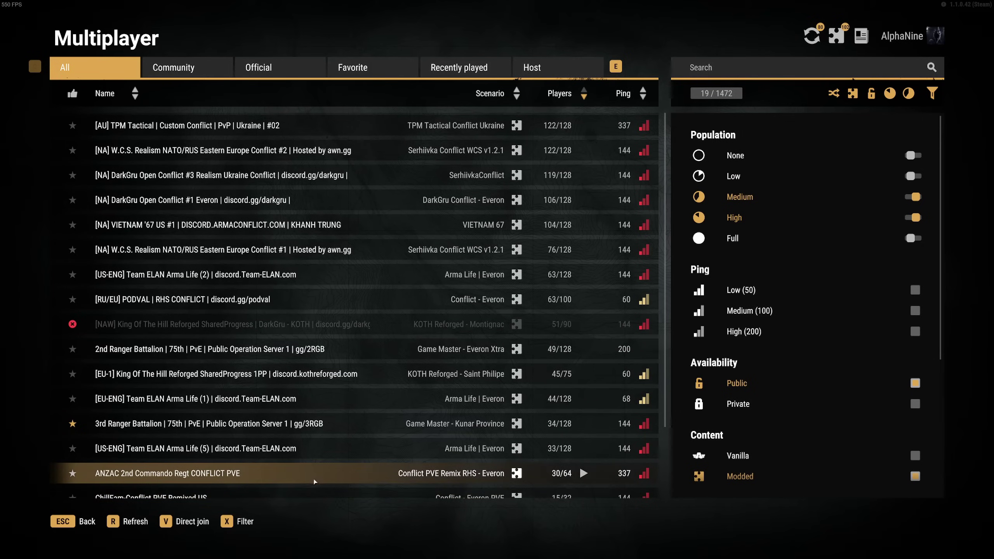
- Open File Explorer at Documents > My Games > ArmaReforger
{"action": "key", "text": "alt+Tab"}
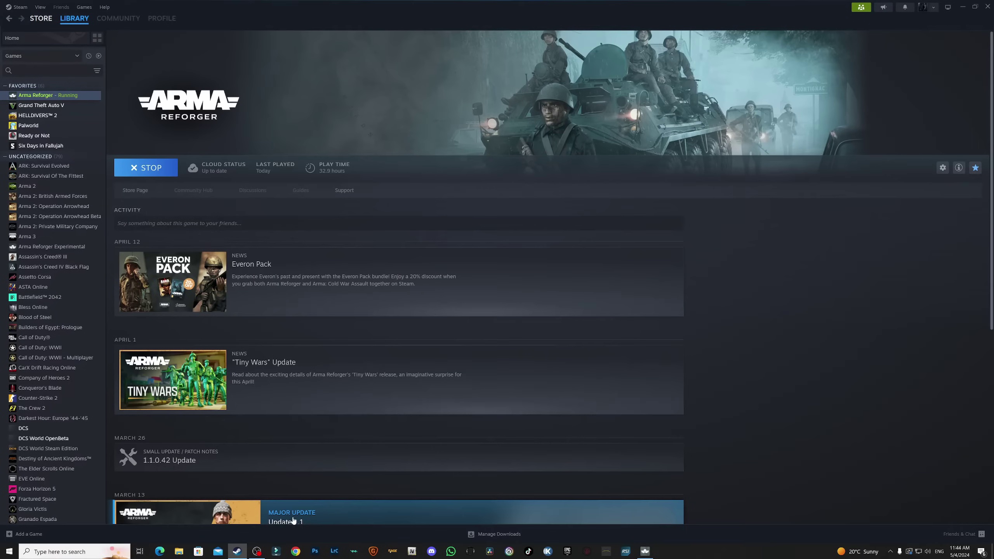
{"action": "left_click", "coordinate": [179, 552]}
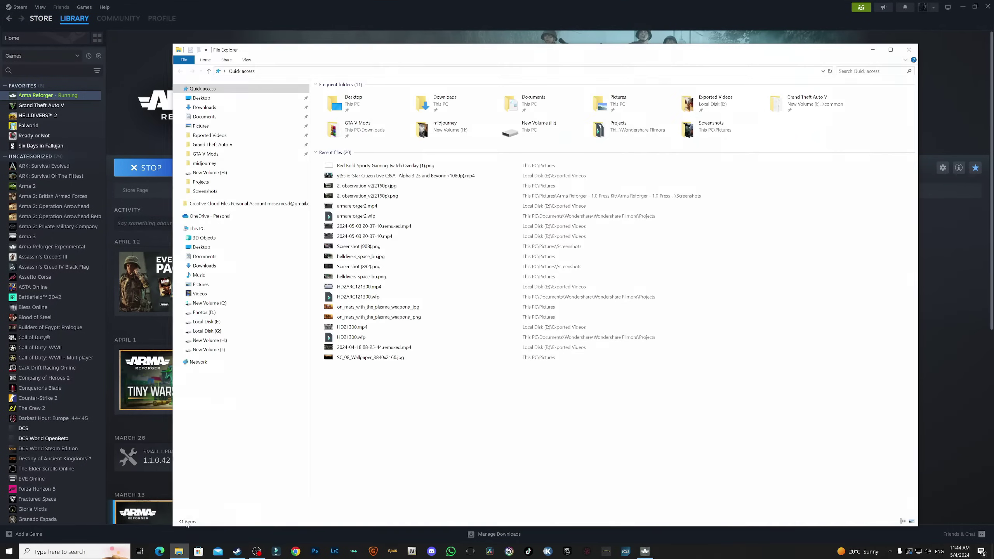
{"action": "left_click", "coordinate": [206, 117]}
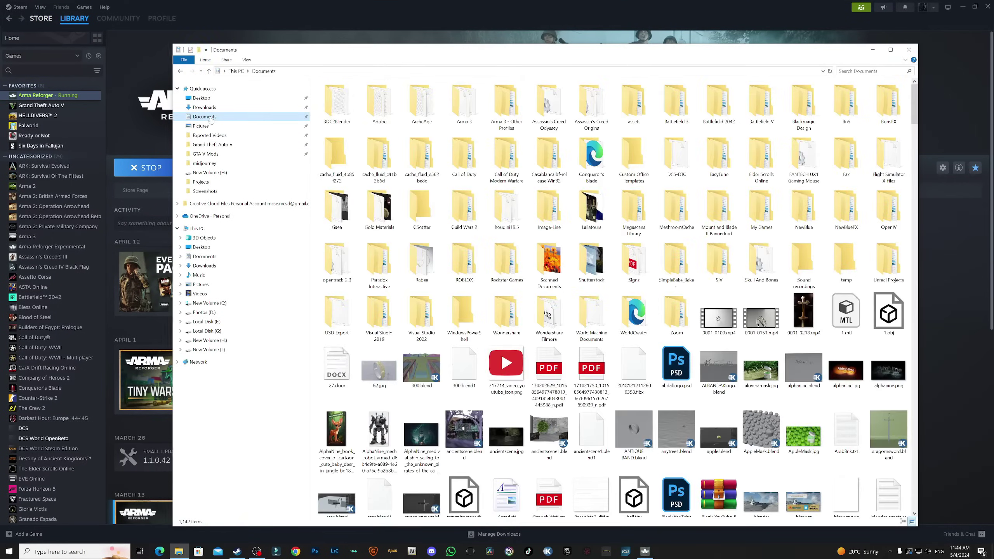
{"action": "double_click", "coordinate": [761, 211]}
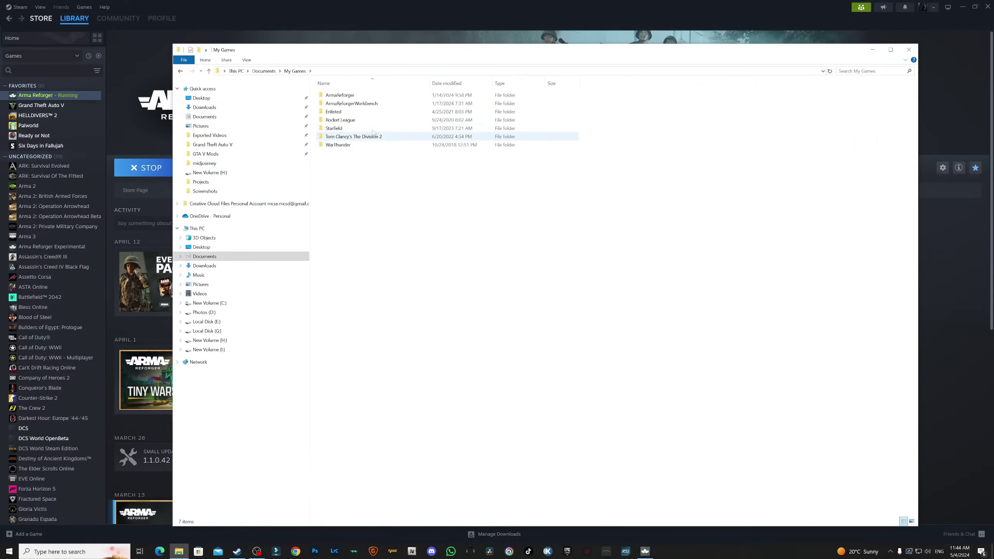
{"action": "double_click", "coordinate": [335, 95]}
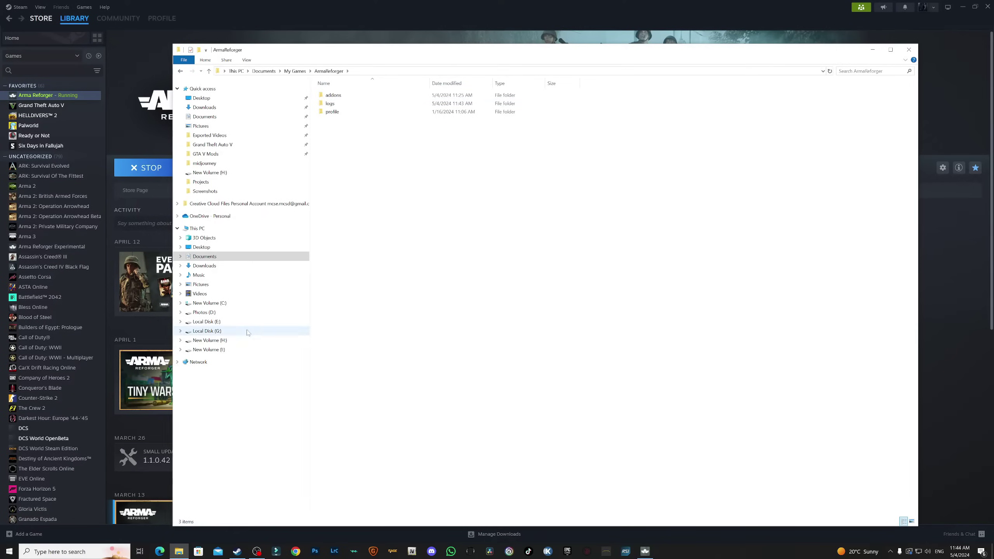
{"action": "mouse_move", "coordinate": [206, 331]}
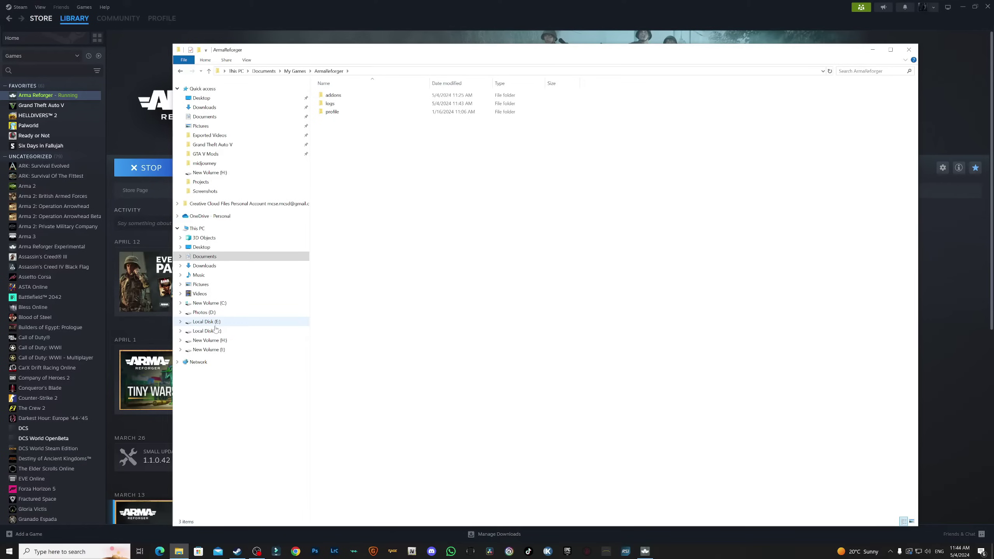
- Compare the empty Documents addons folder with H:\addons holding 286 mods, then close Explorer
{"action": "double_click", "coordinate": [343, 99]}
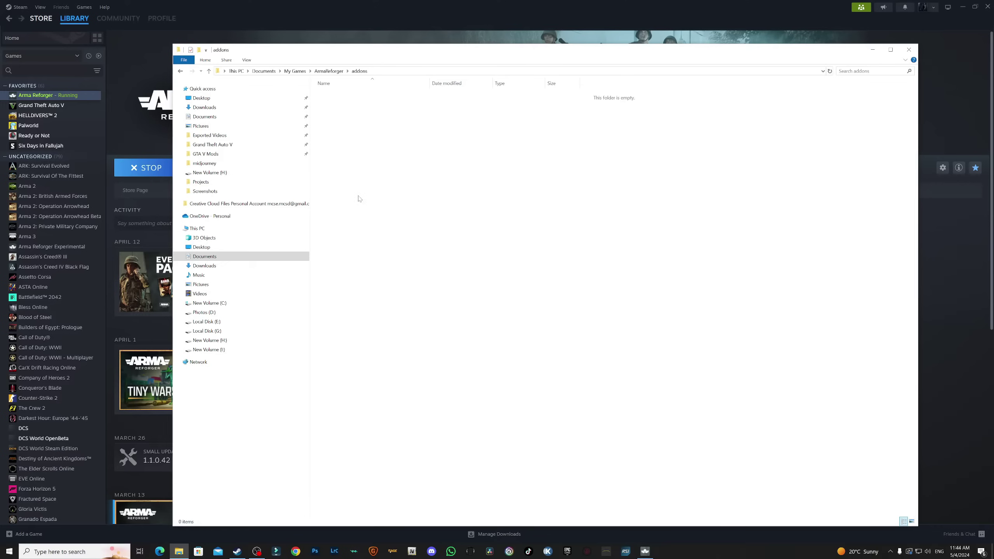
{"action": "left_click", "coordinate": [228, 342]}
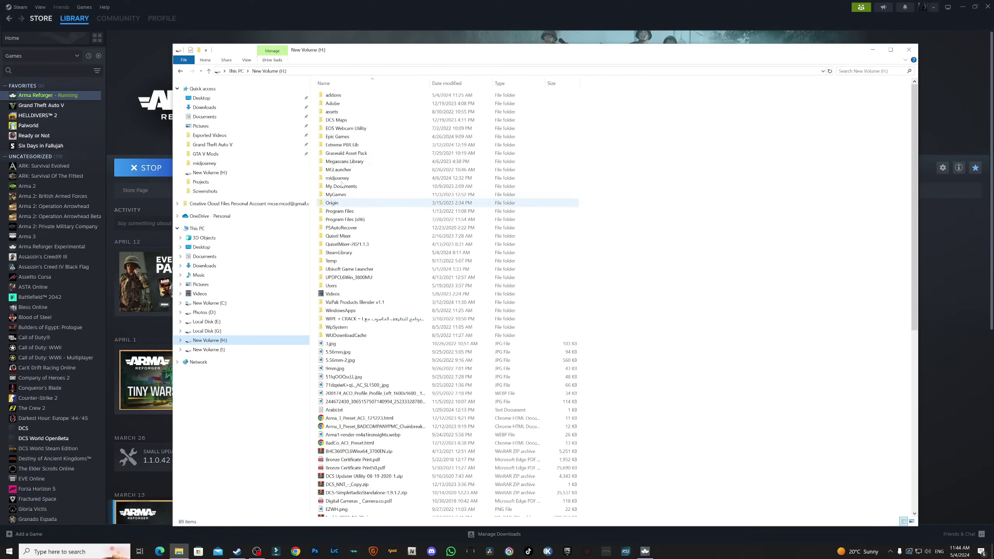
{"action": "double_click", "coordinate": [334, 95]}
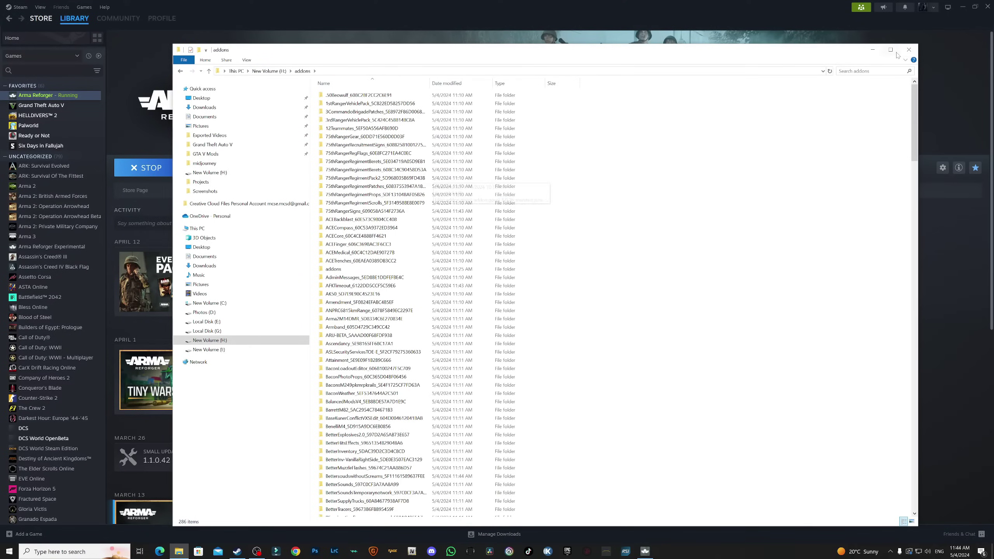
{"action": "left_click", "coordinate": [908, 52]}
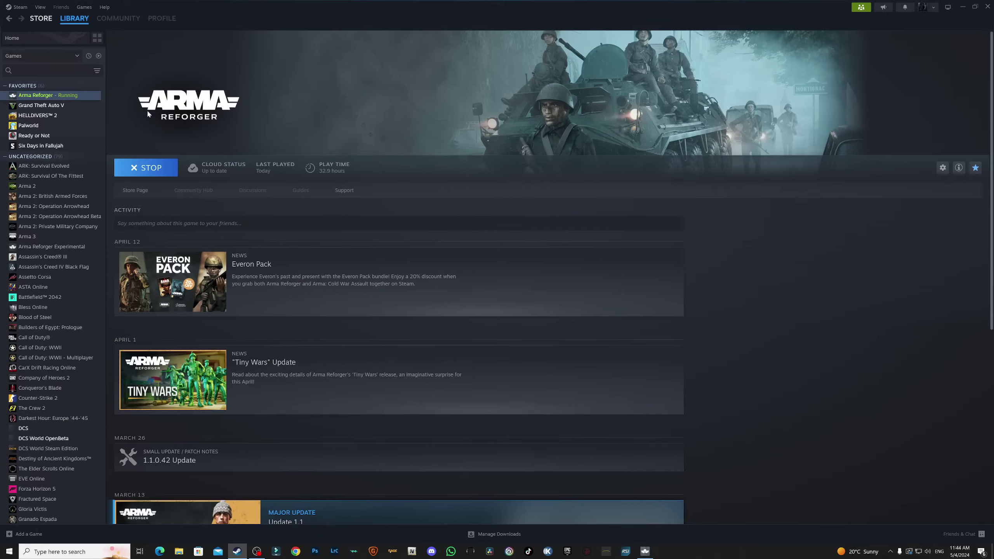
- Open Arma Reforger's Properties from its context menu in the Steam library
{"action": "right_click", "coordinate": [35, 99]}
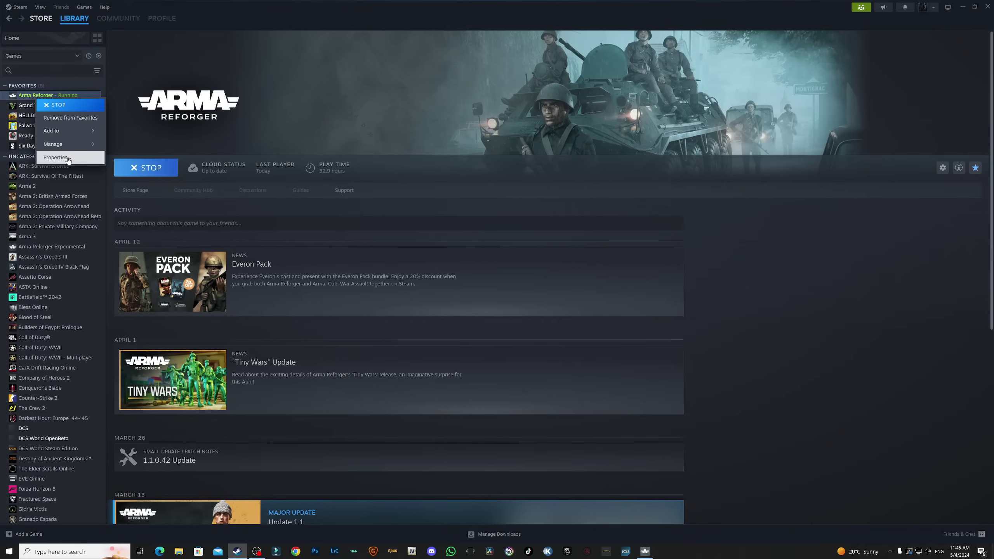
{"action": "left_click", "coordinate": [56, 157]}
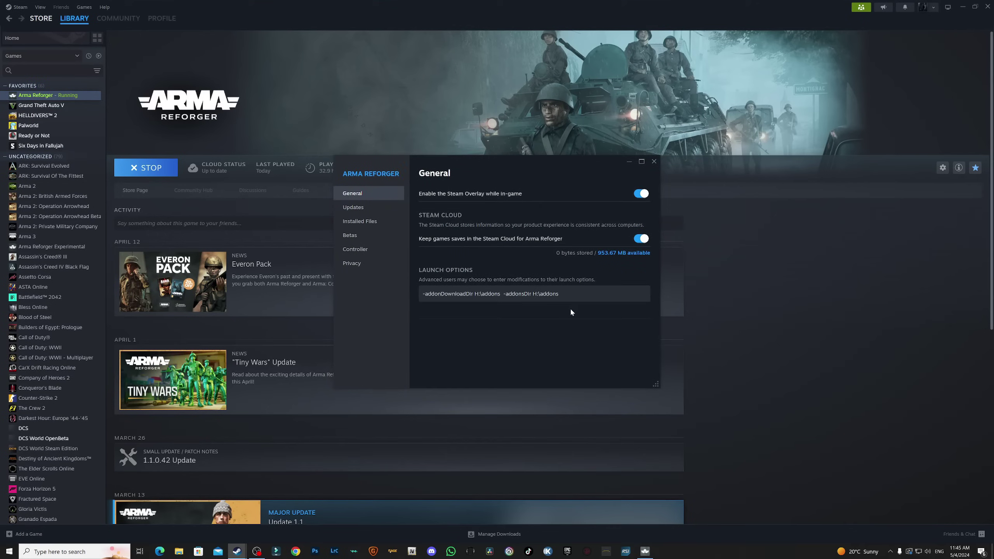
{"action": "left_click_drag", "start_coordinate": [425, 294], "coordinate": [559, 293]}
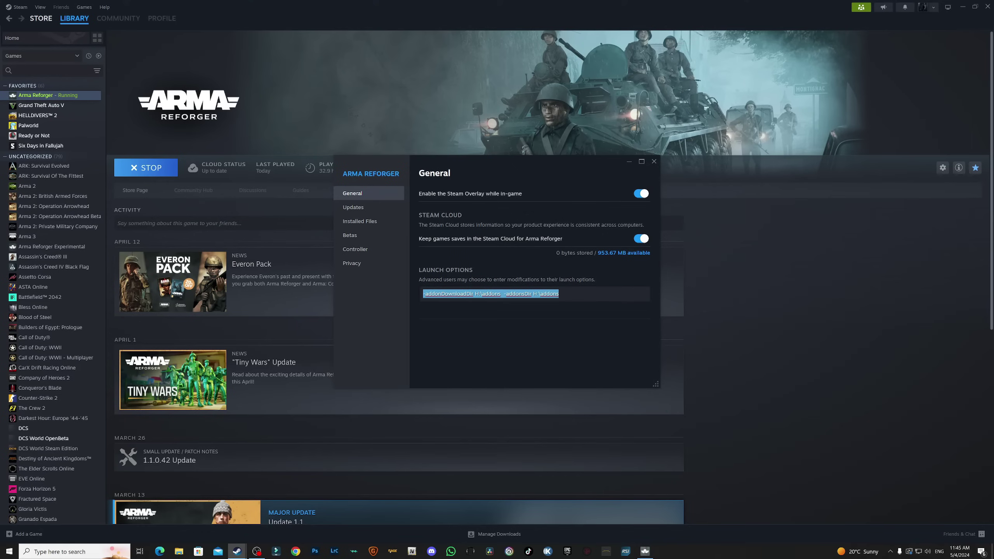
{"action": "key", "text": "Left"}
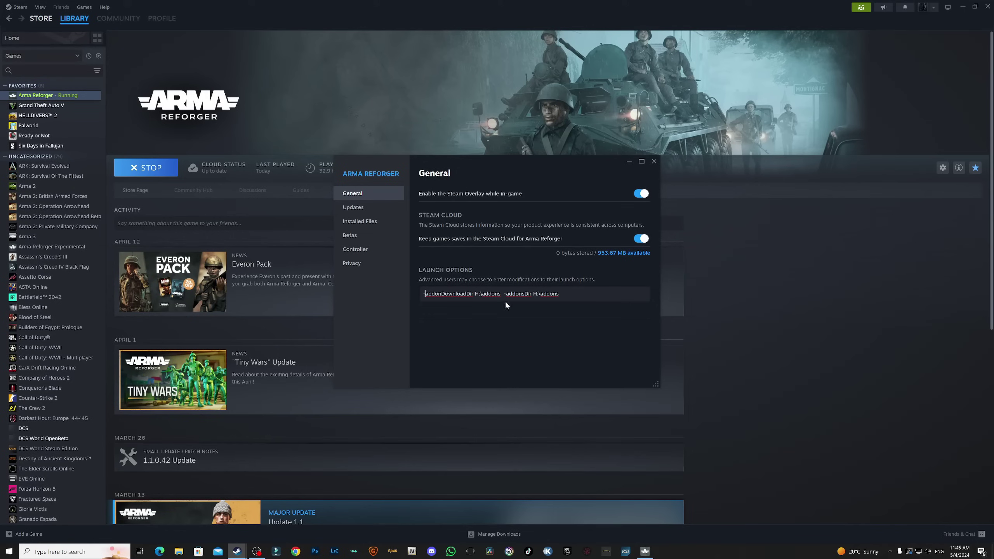
{"action": "left_click_drag", "start_coordinate": [474, 294], "coordinate": [558, 293]}
{"action": "left_click", "coordinate": [538, 294]}
{"action": "double_click", "coordinate": [546, 294]}
{"action": "key", "text": "Right"}
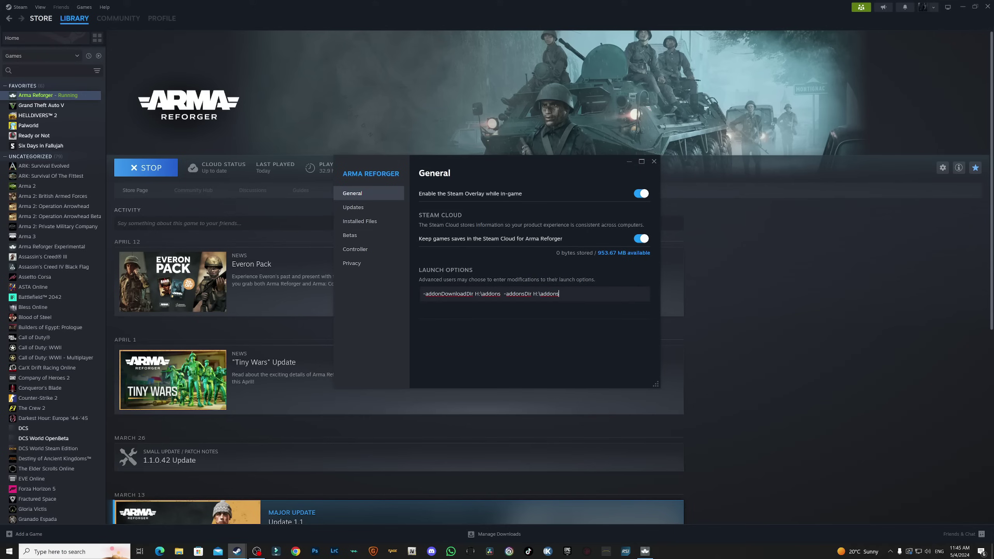